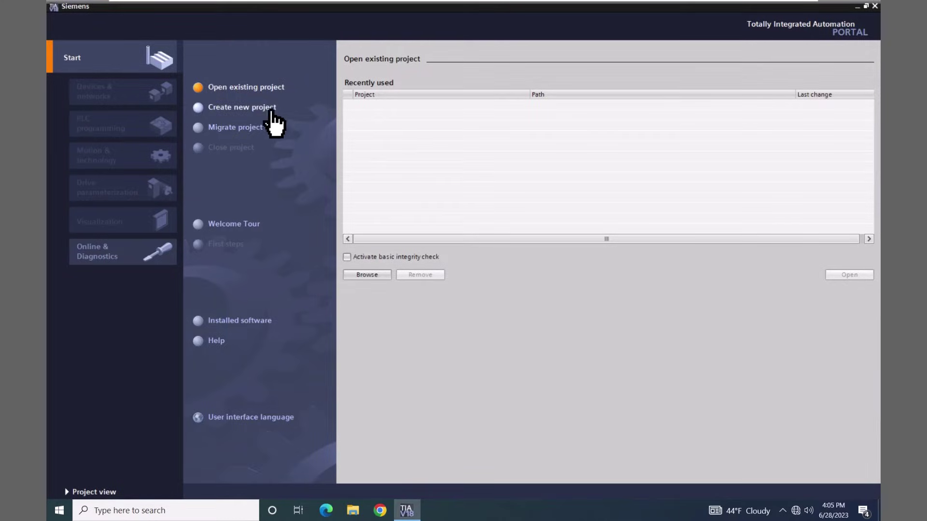
# - Create a new project named HMI
pyautogui.click(240, 108)
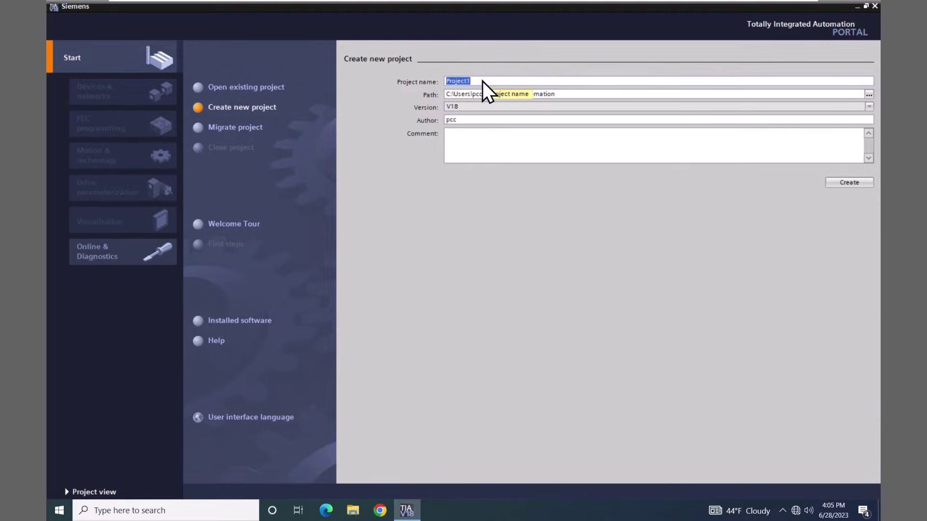
pyautogui.write('HMI')
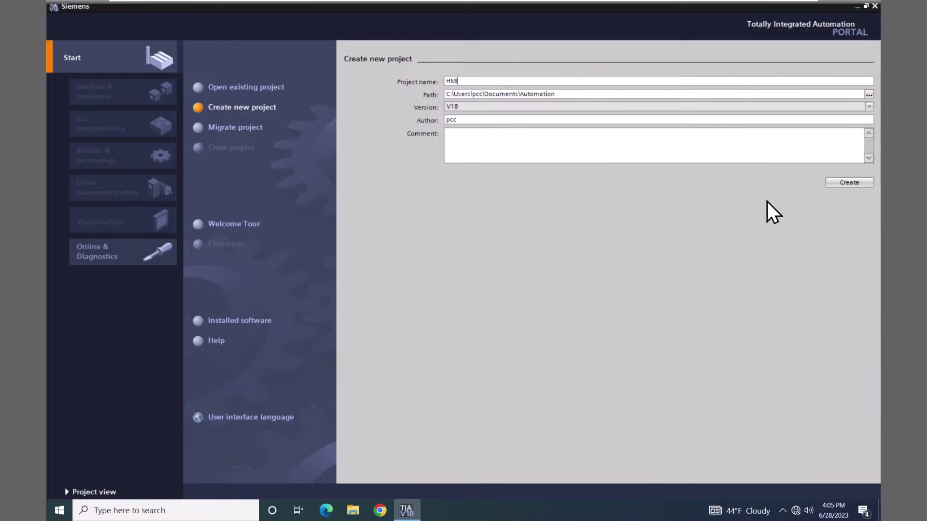
pyautogui.click(841, 183)
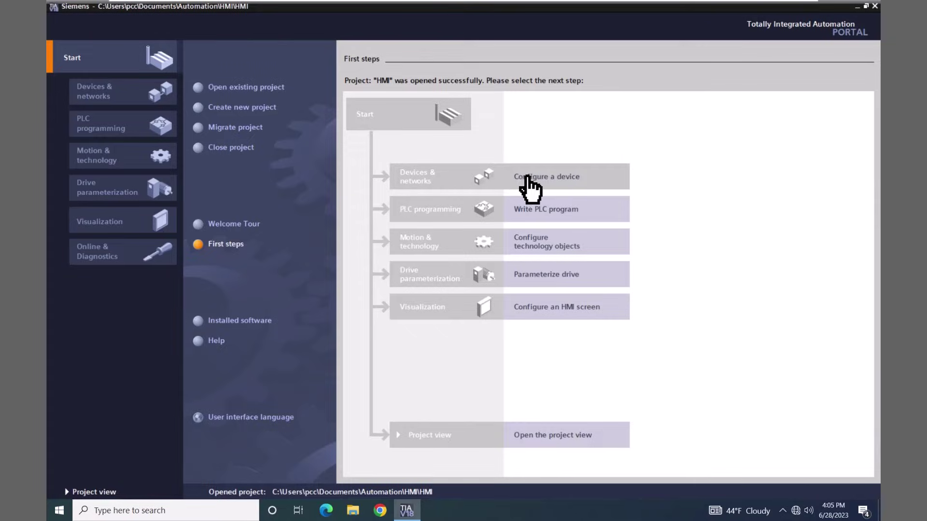
# - Add a 7-inch SIMATIC Unified Comfort HMI device, MTP700 Unified Comfort with article number 6AV2 128-3GB06-0AXx, to the project
pyautogui.click(549, 192)
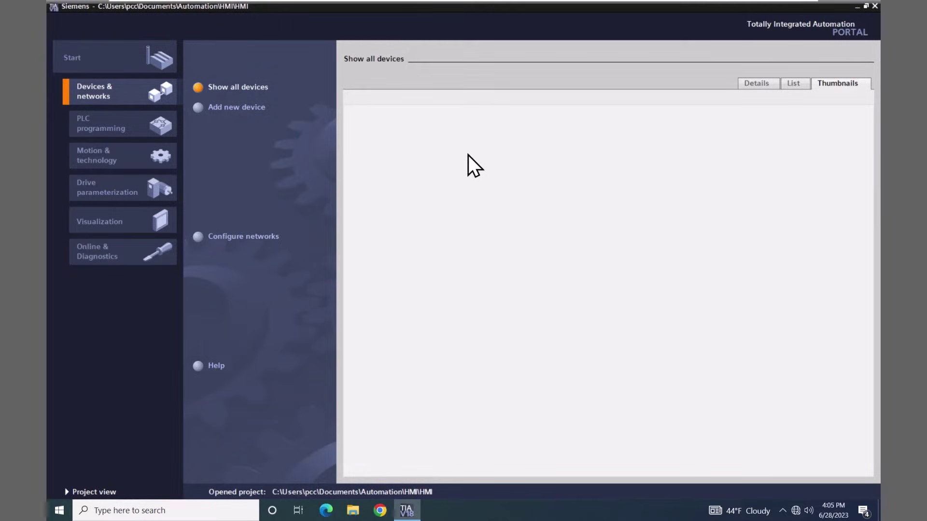
pyautogui.click(216, 108)
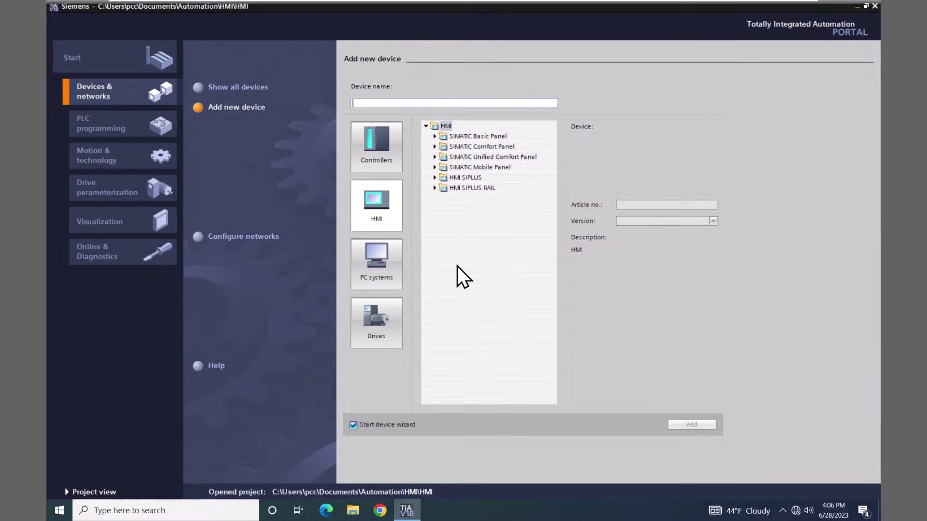
pyautogui.click(369, 205)
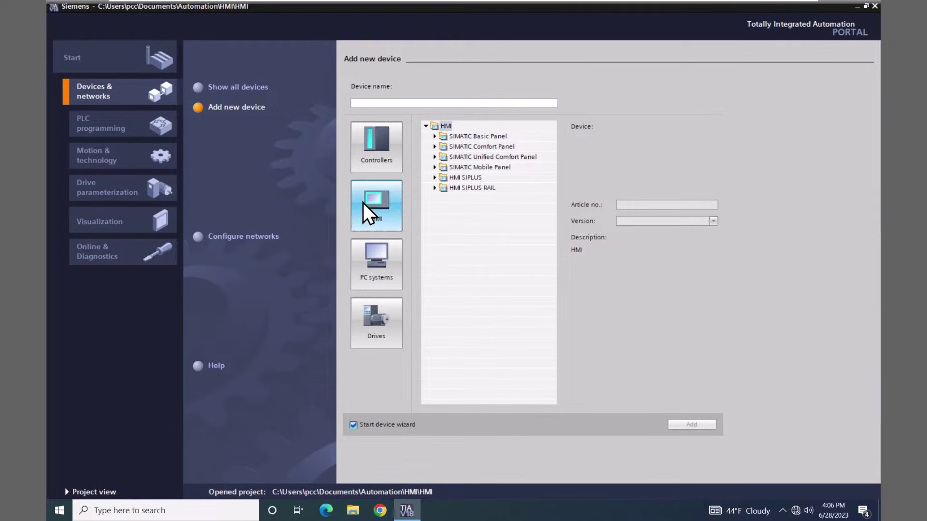
pyautogui.click(434, 157)
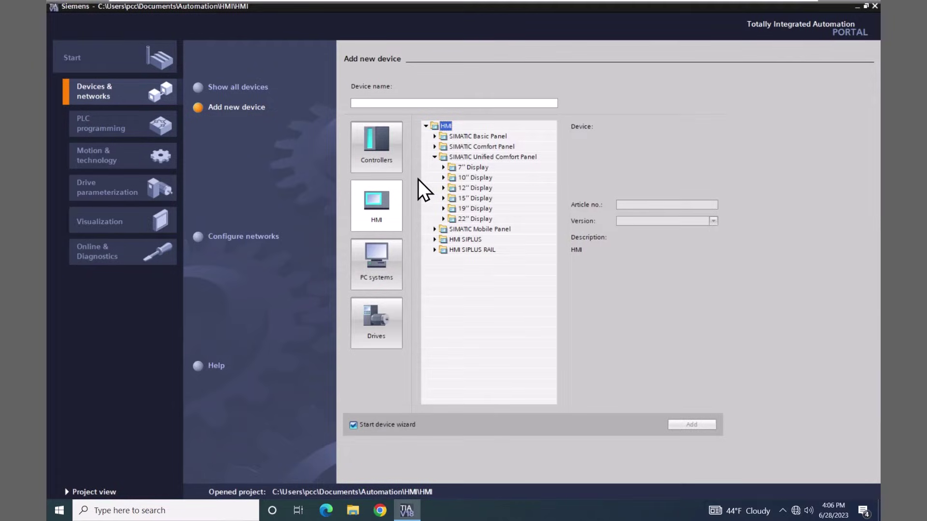
pyautogui.click(443, 167)
pyautogui.click(451, 177)
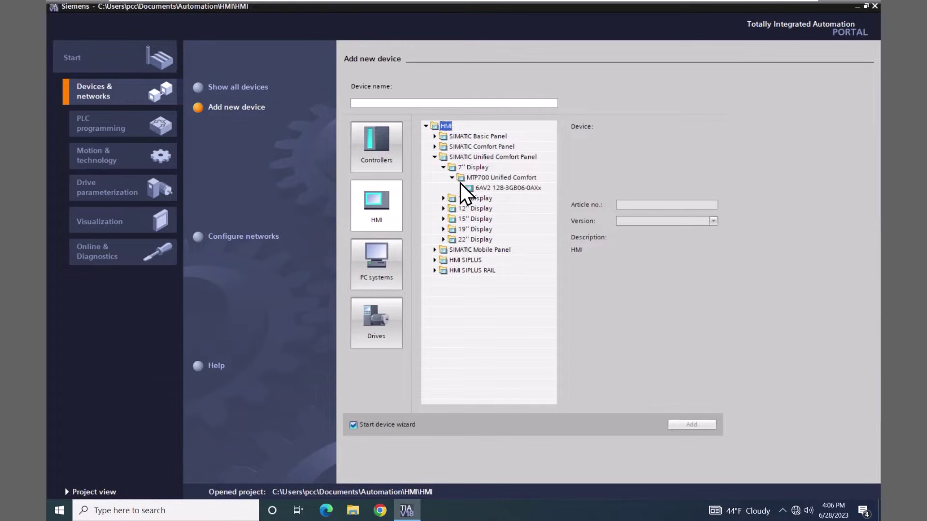
pyautogui.click(486, 188)
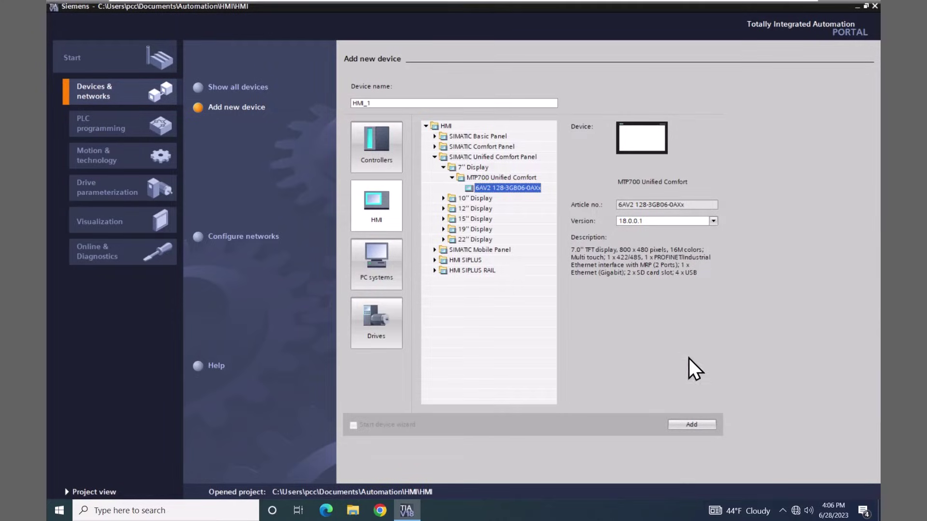
pyautogui.click(696, 424)
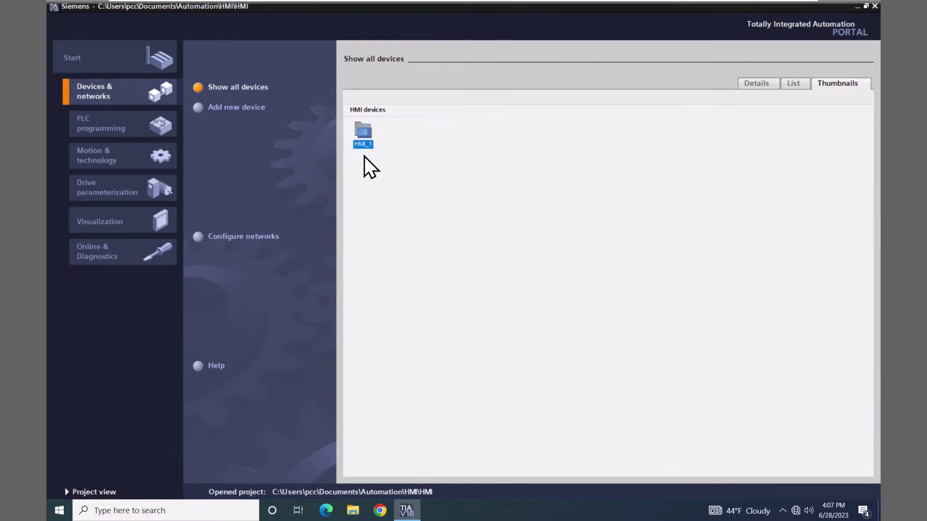
# - Rename the newly added HMI device as Panel
pyautogui.rightClick(366, 144)
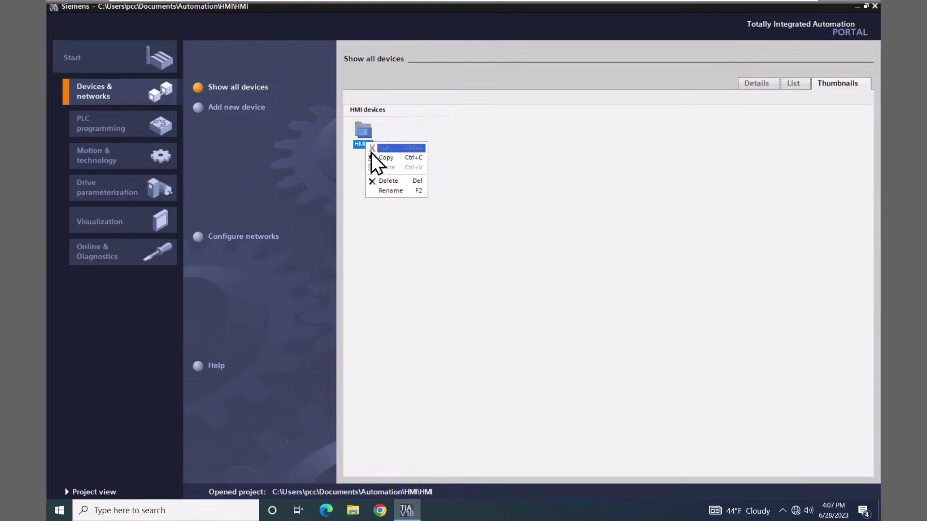
pyautogui.click(390, 191)
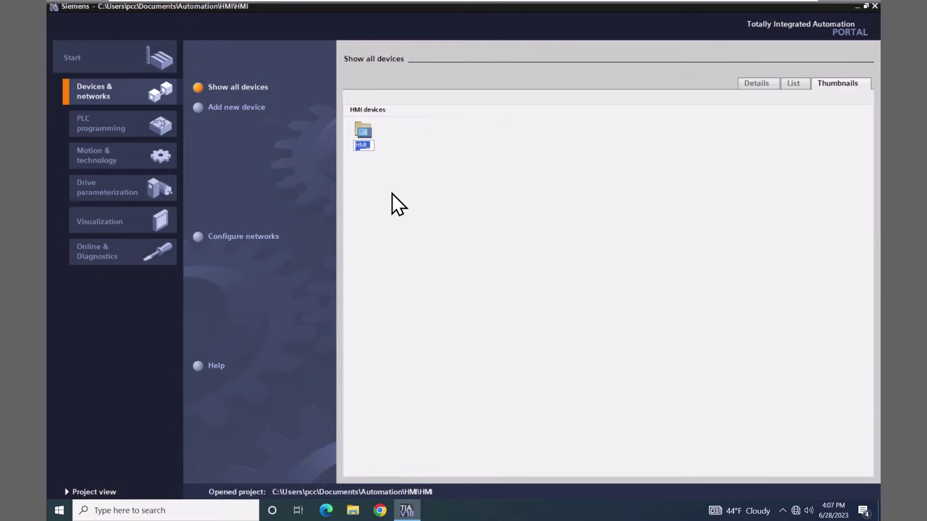
pyautogui.write('Panel')
pyautogui.press('Return')
# - Switch to the project view and add a new screen to the Panel device
pyautogui.click(89, 492)
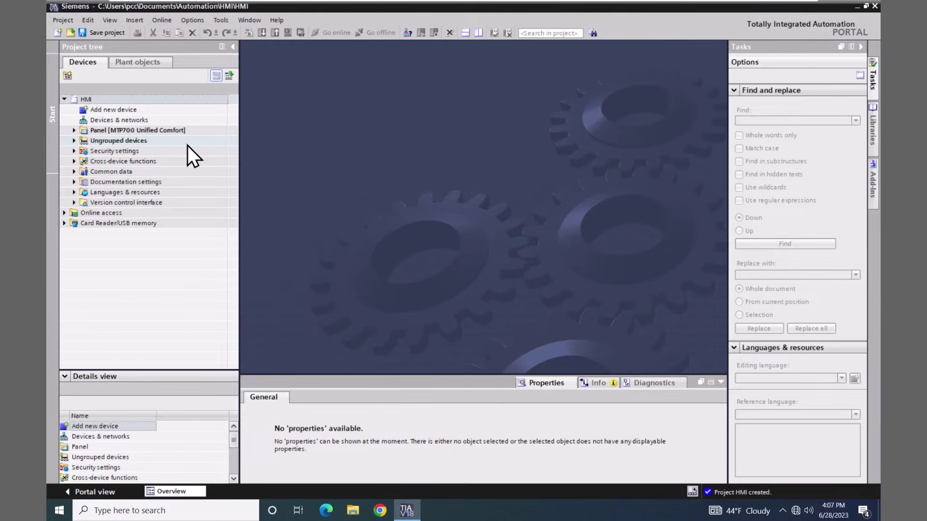
pyautogui.click(75, 131)
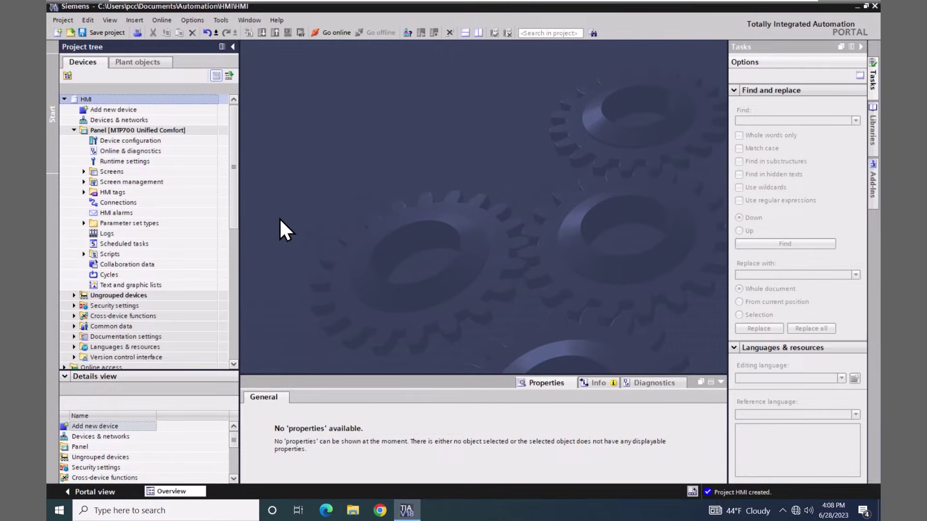
pyautogui.click(82, 172)
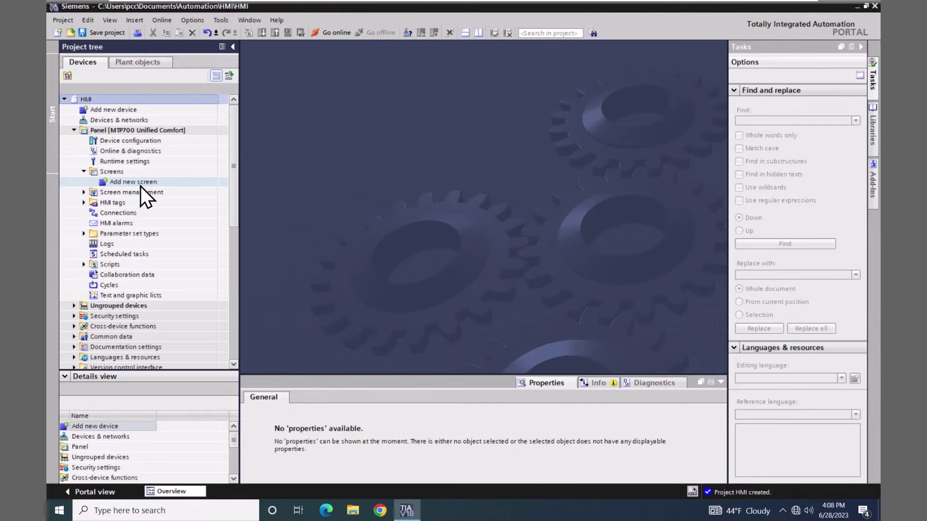
pyautogui.doubleClick(101, 181)
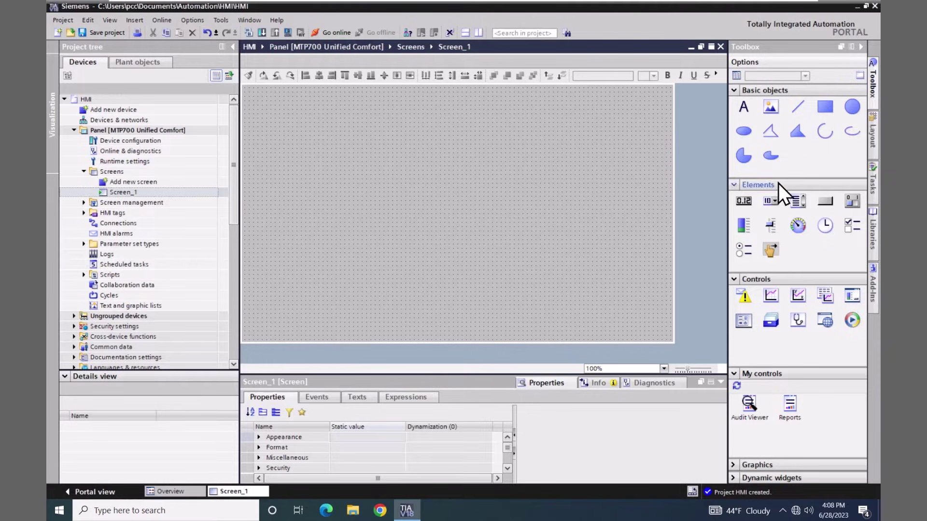
# - Place a button in the screen's lower-right corner and label it Stop Runtime
pyautogui.click(737, 77)
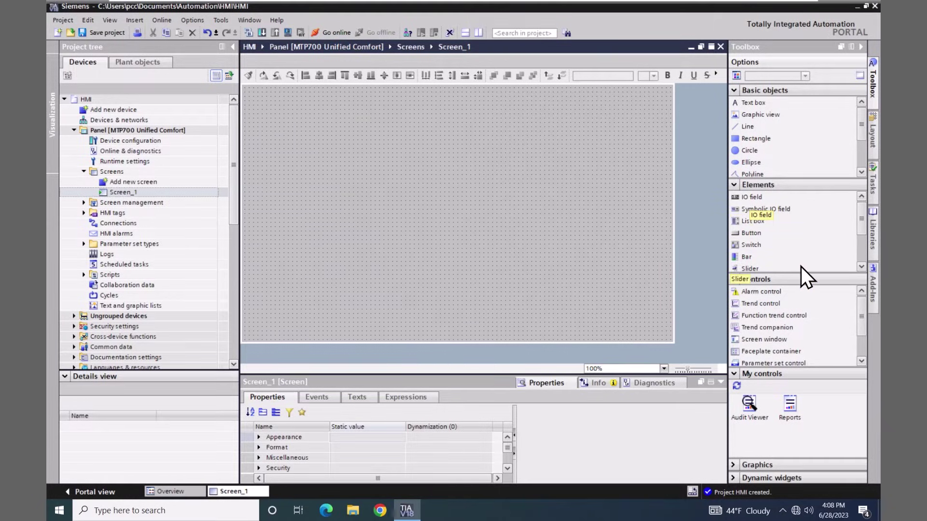
pyautogui.click(750, 233)
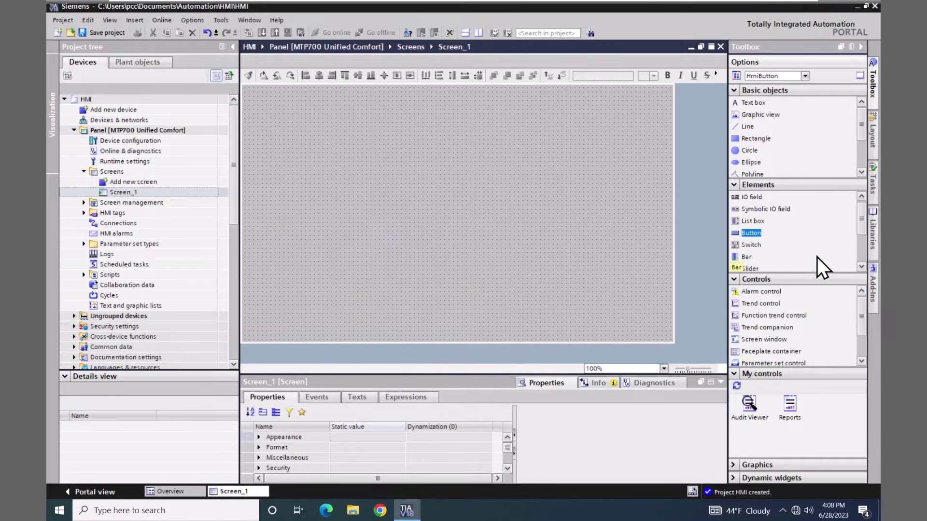
pyautogui.moveTo(736, 233); pyautogui.dragTo(582, 320)
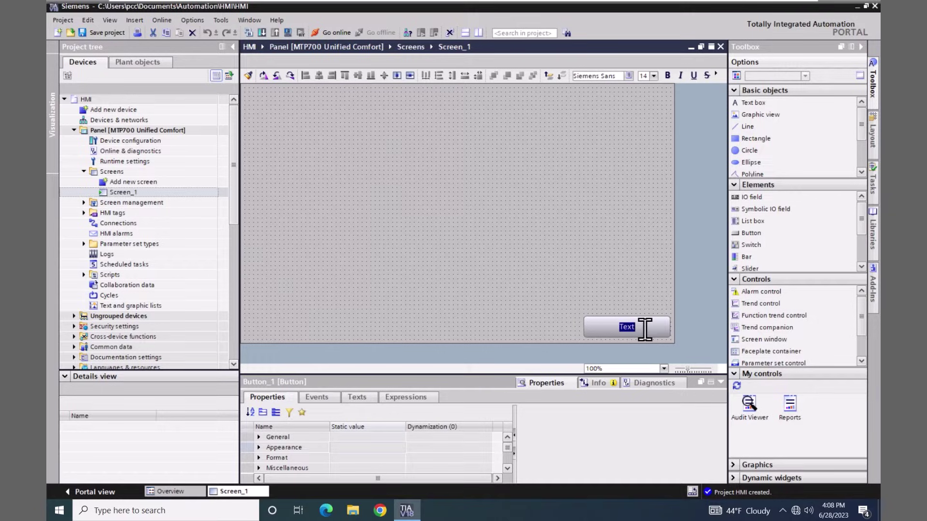
pyautogui.write('Stop Runtime')
pyautogui.click(643, 313)
pyautogui.click(652, 327)
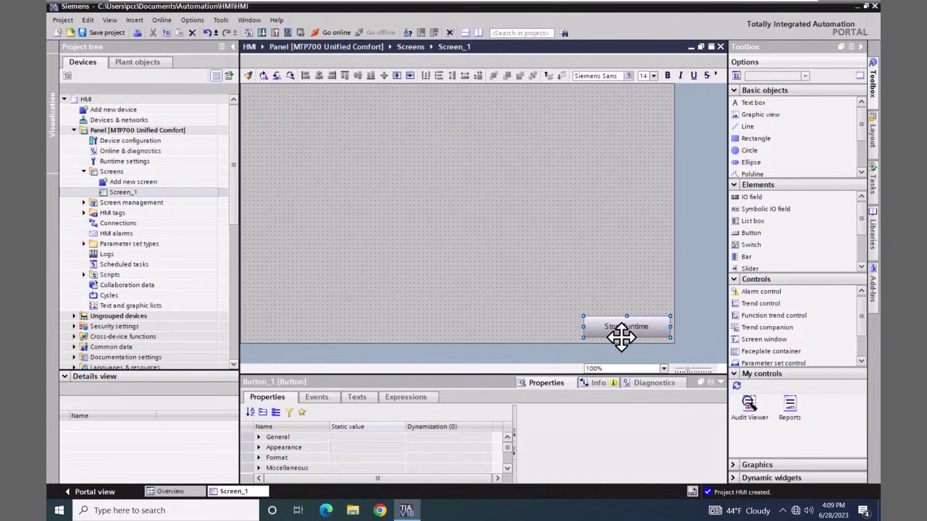
# - Assign the StopRuntime function to the Press event of the Stop Runtime button
pyautogui.click(317, 399)
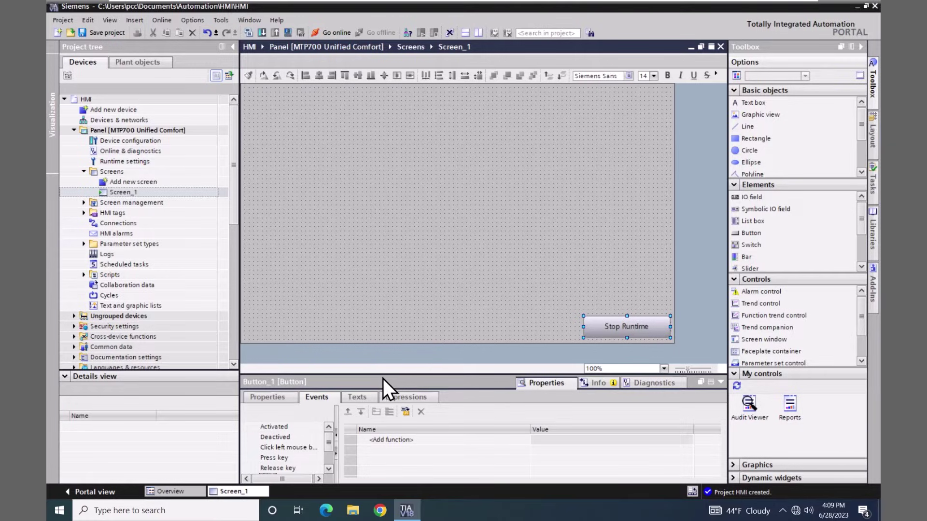
pyautogui.moveTo(383, 375); pyautogui.dragTo(384, 349)
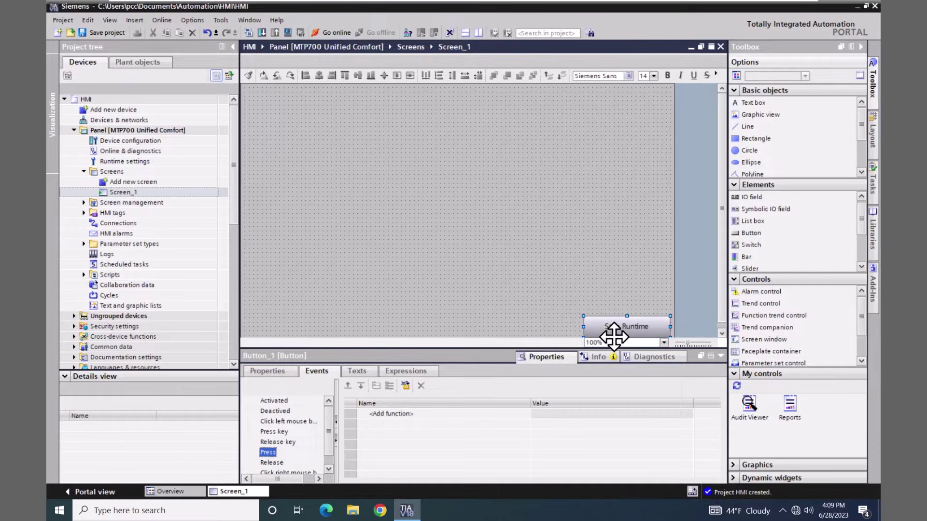
pyautogui.click(389, 414)
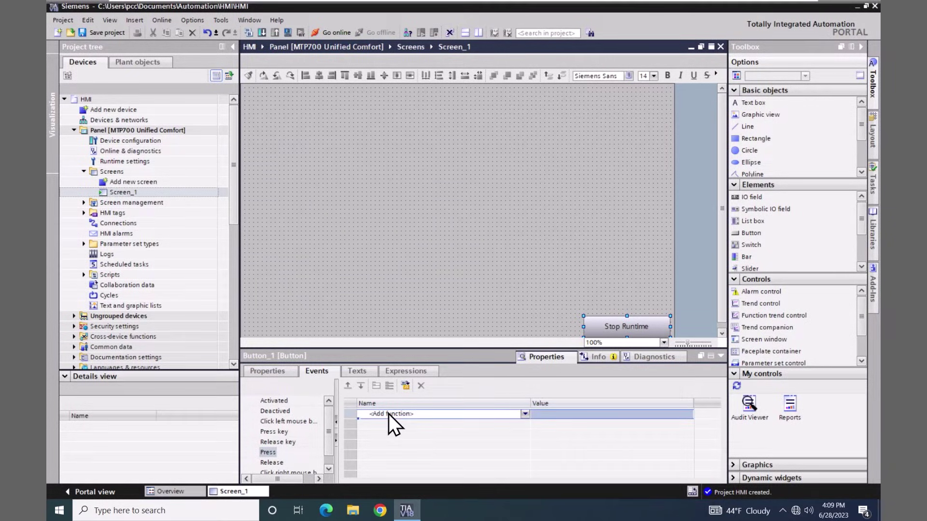
pyautogui.write('Stop')
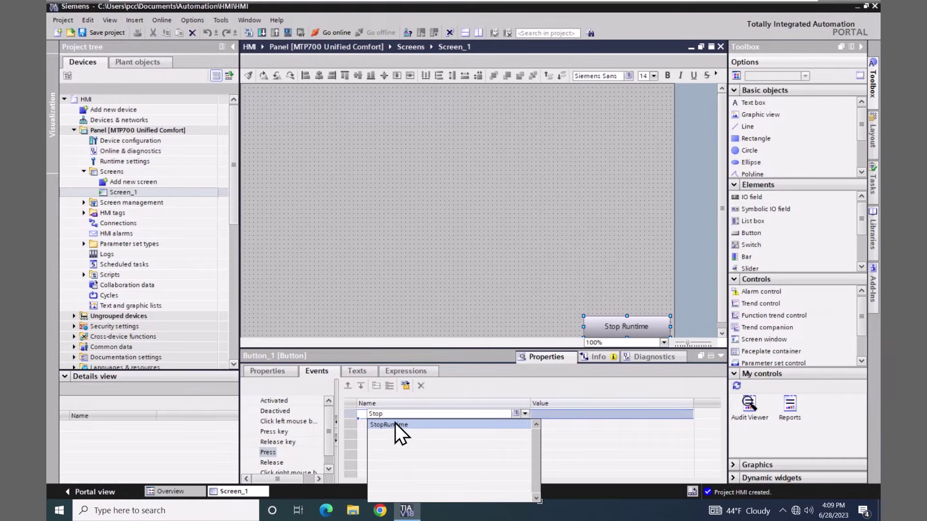
pyautogui.click(395, 425)
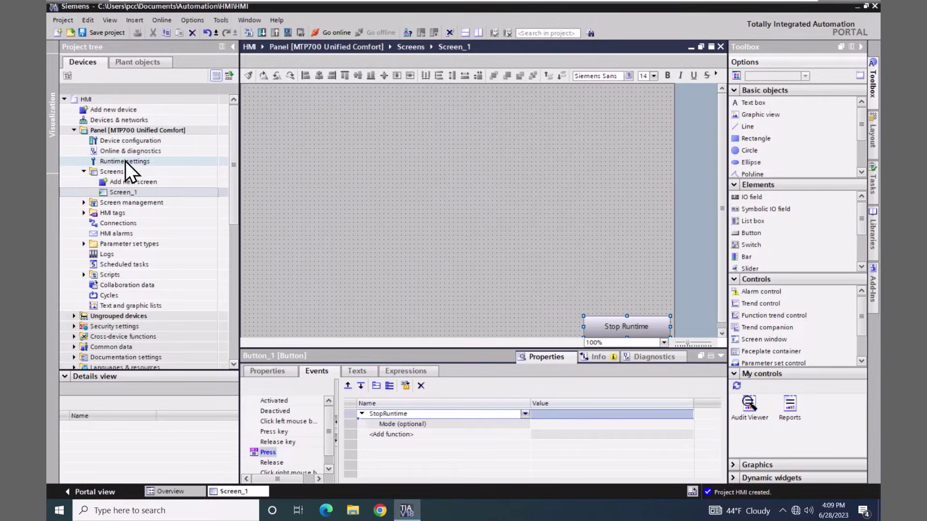
# - Deactivate encrypted transfer in the Panel's general runtime settings and collapse the Panel in the project tree
pyautogui.doubleClick(99, 161)
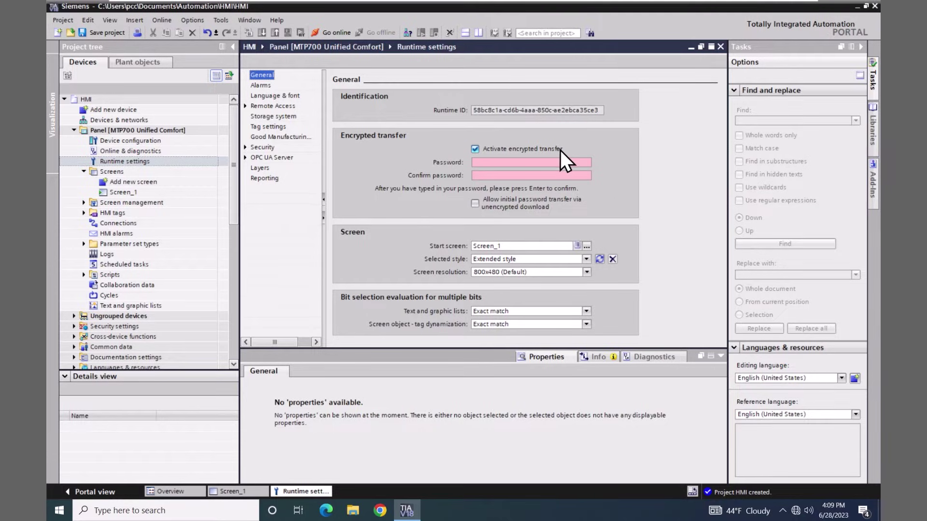
pyautogui.click(474, 149)
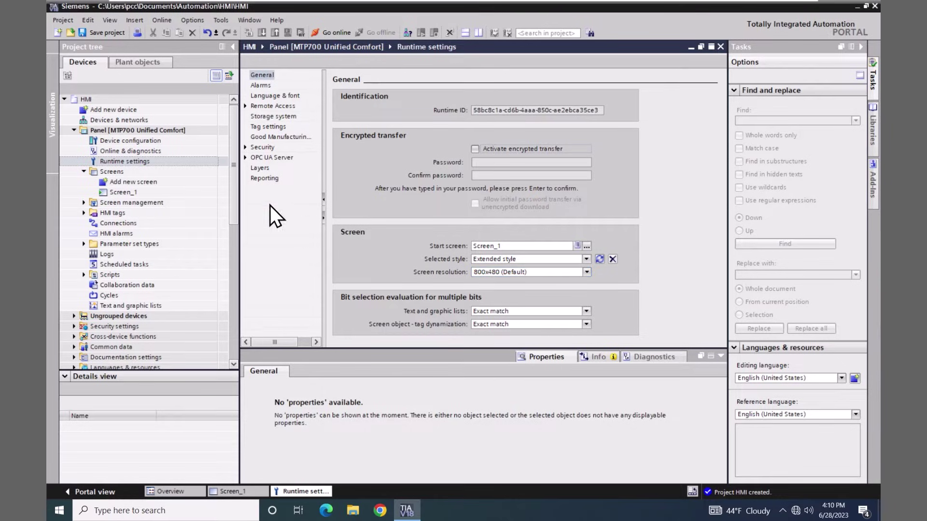
pyautogui.click(74, 129)
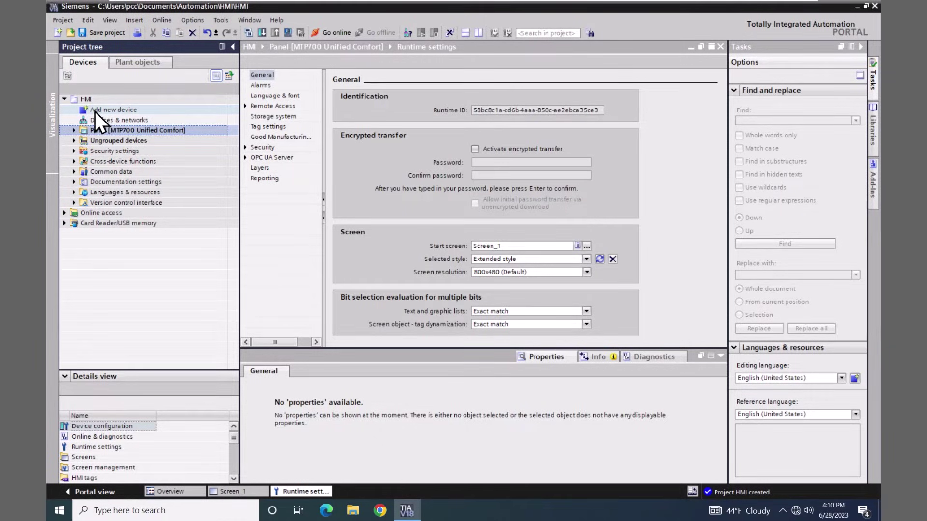
# - Add a general PC station from the PC systems category as a new device, with the device view opening
pyautogui.doubleClick(80, 111)
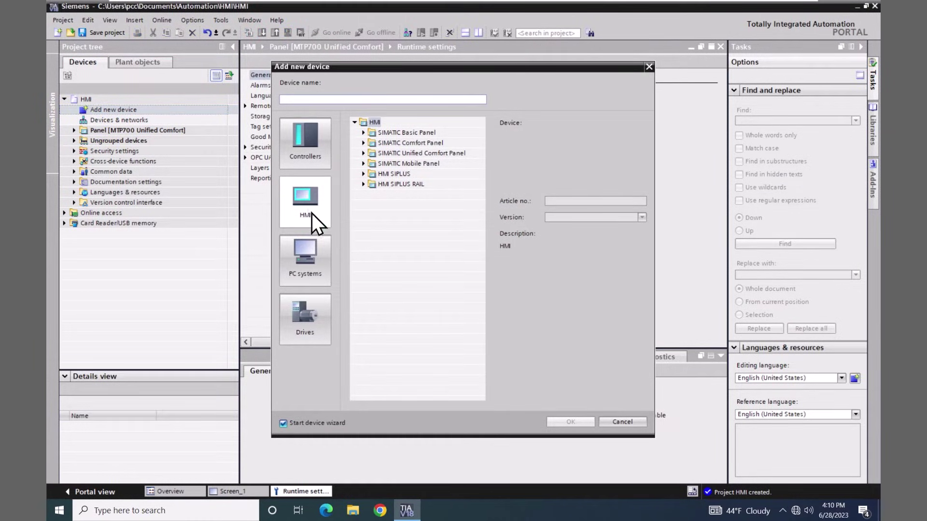
pyautogui.click(291, 259)
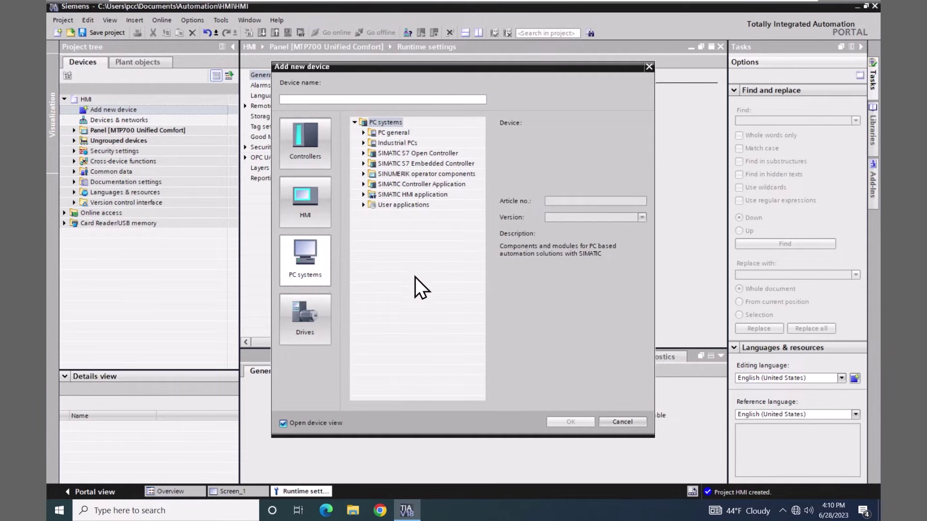
pyautogui.click(363, 143)
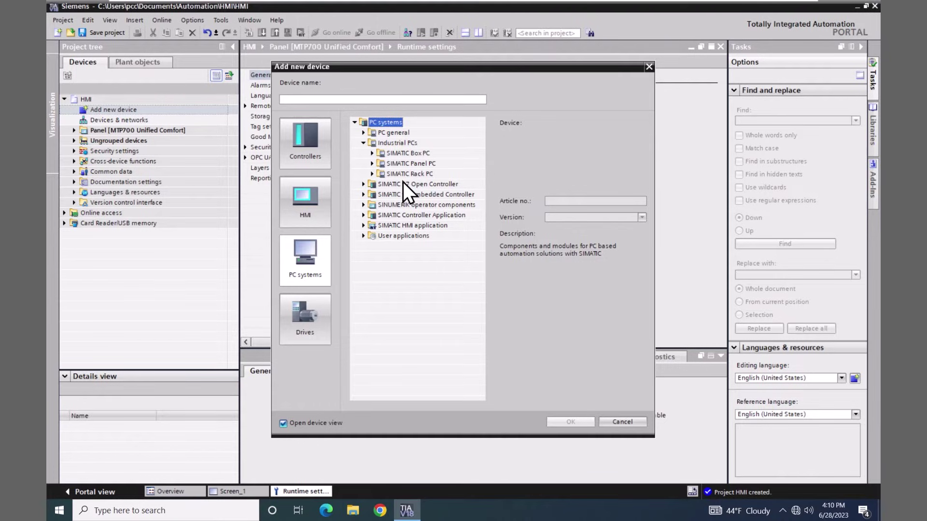
pyautogui.click(364, 143)
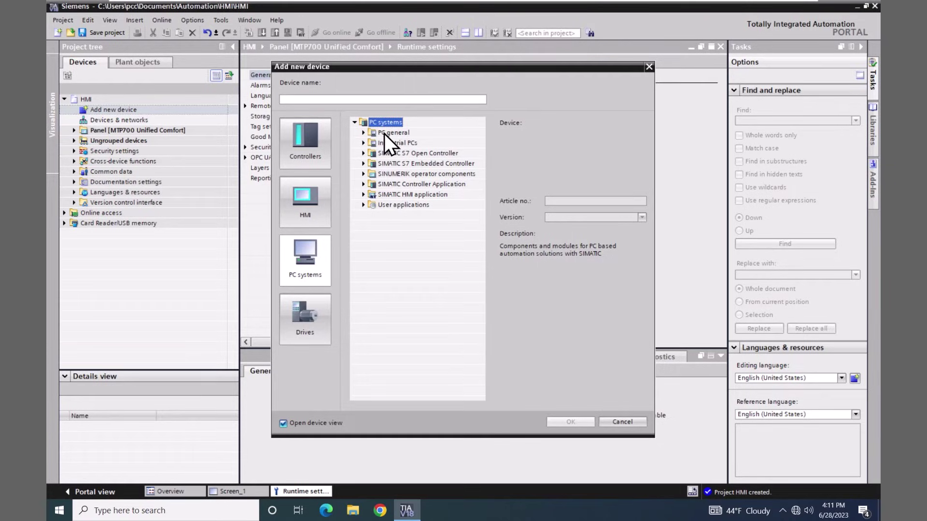
pyautogui.click(364, 133)
pyautogui.click(382, 144)
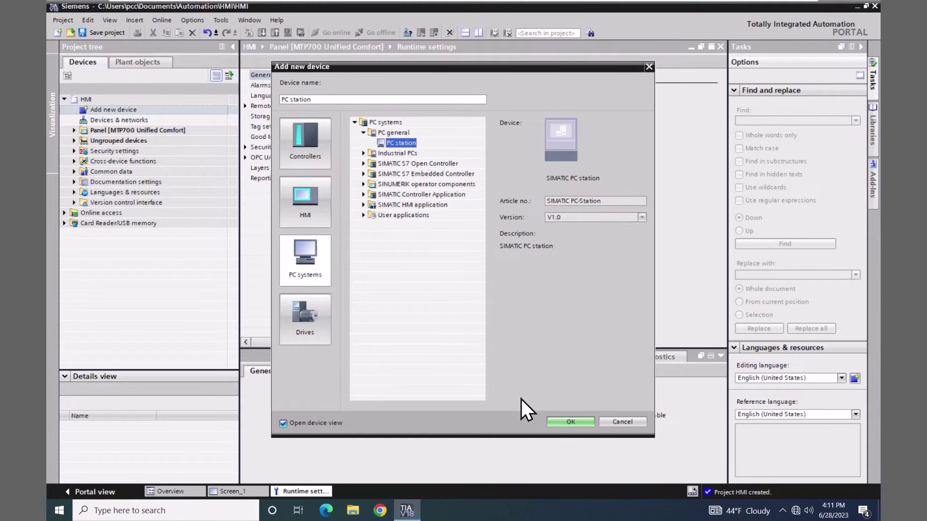
pyautogui.click(570, 421)
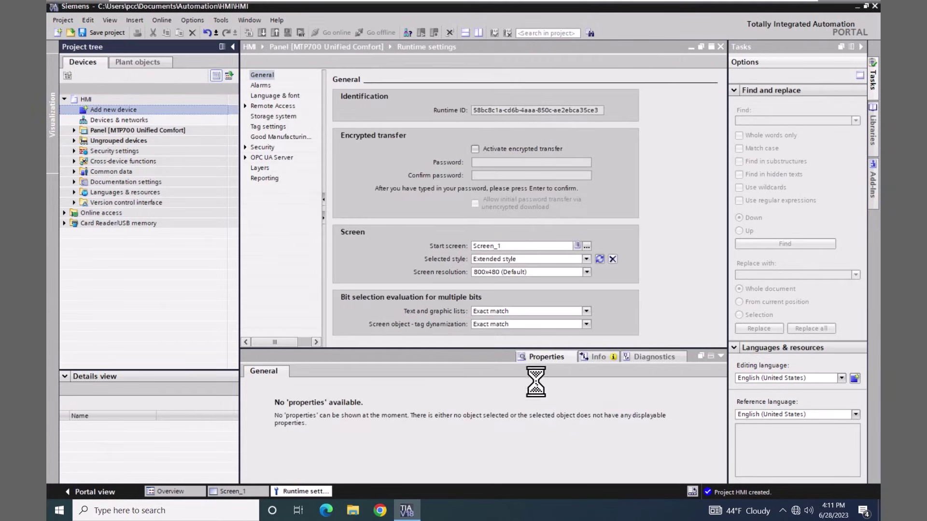
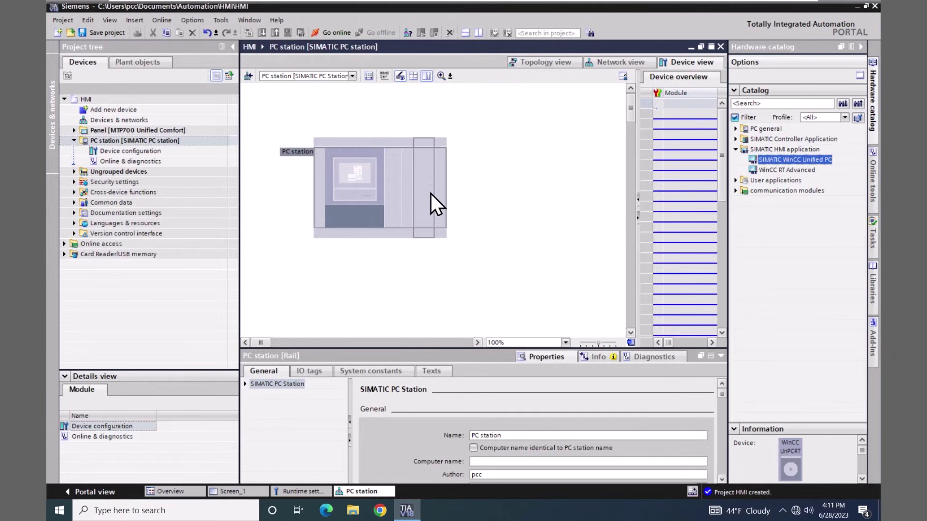
# - Insert a SIMATIC WinCC Unified PC application into the PC station rack and show its catalog information in the enlarged properties area
pyautogui.moveTo(628, 187); pyautogui.dragTo(519, 230)
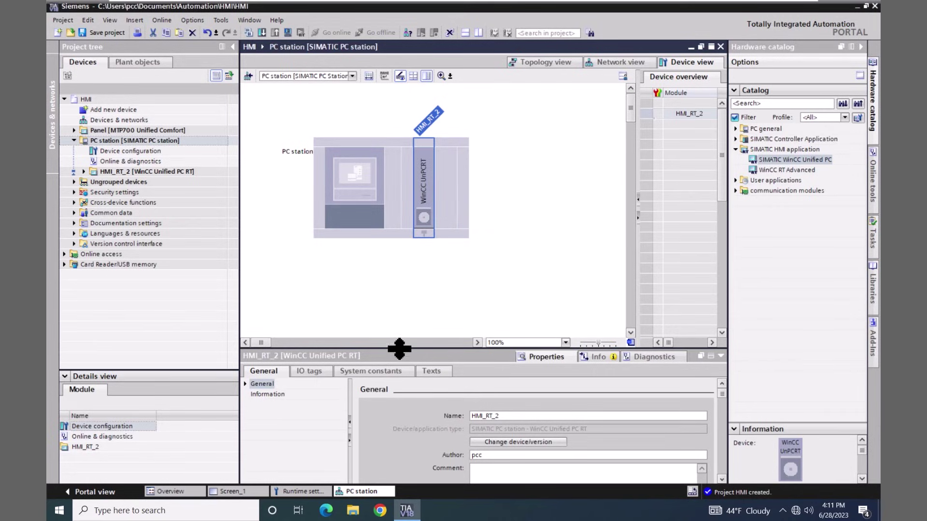
pyautogui.moveTo(398, 349); pyautogui.dragTo(420, 270)
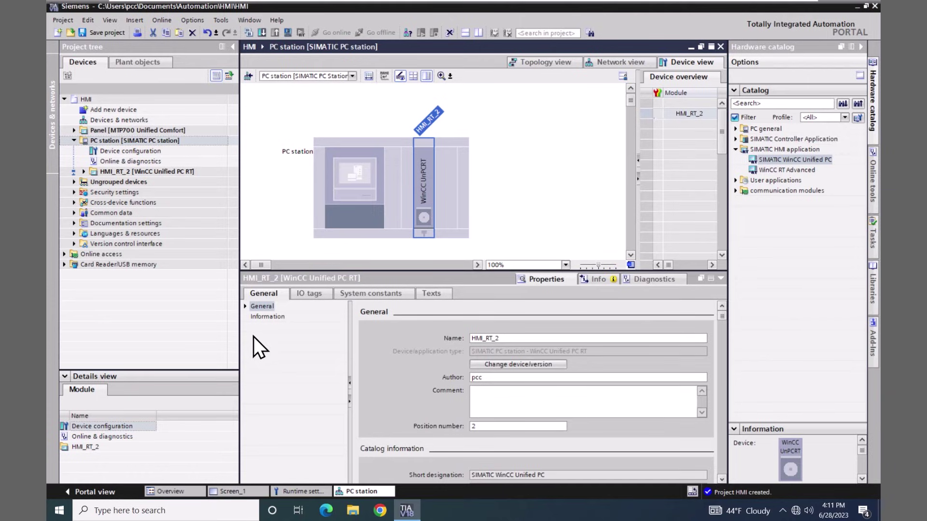
pyautogui.click(245, 307)
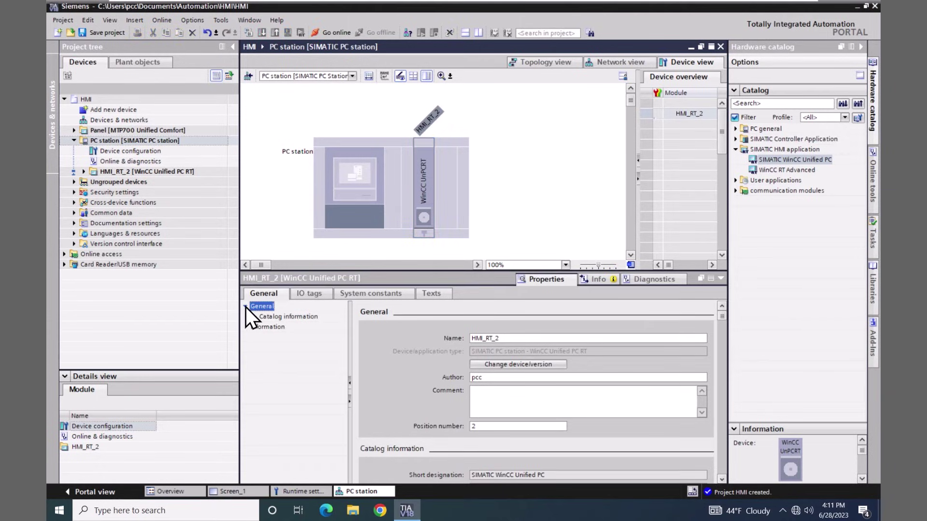
pyautogui.click(273, 317)
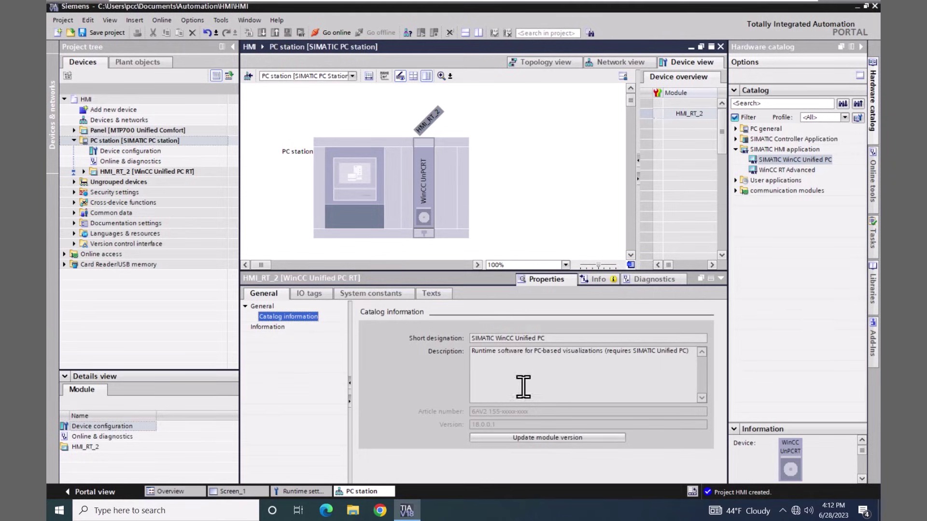
# - Add an IE general module from the PROFINET/Ethernet communication modules to the PC station's first free slot
pyautogui.click(735, 190)
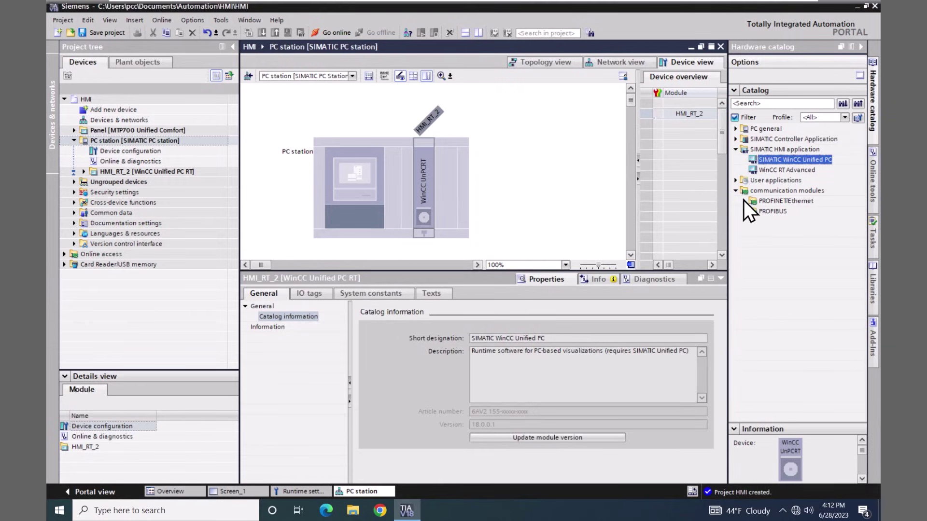
pyautogui.click(744, 201)
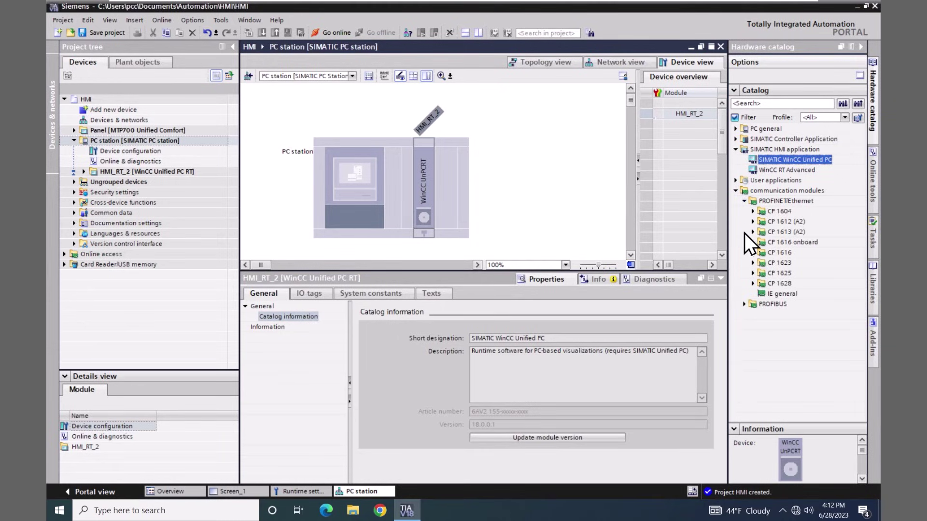
pyautogui.click(770, 294)
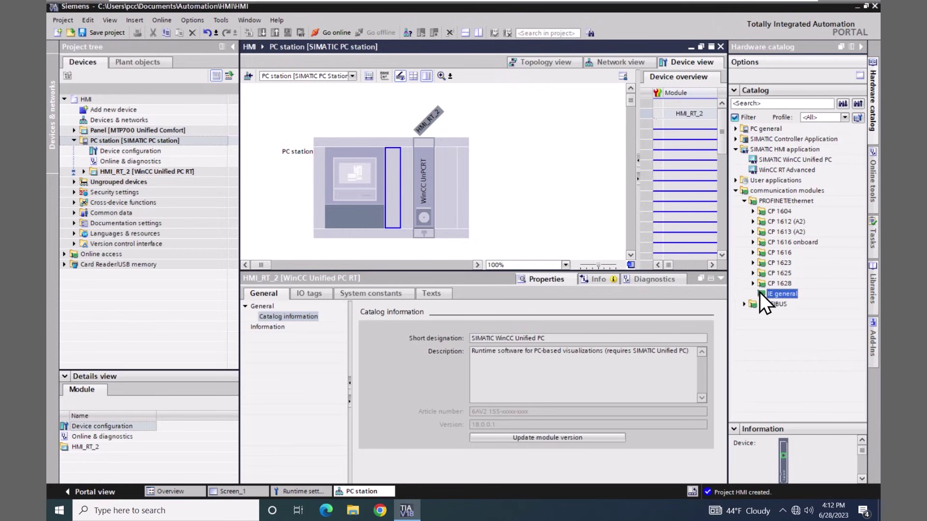
pyautogui.moveTo(761, 293); pyautogui.dragTo(395, 186)
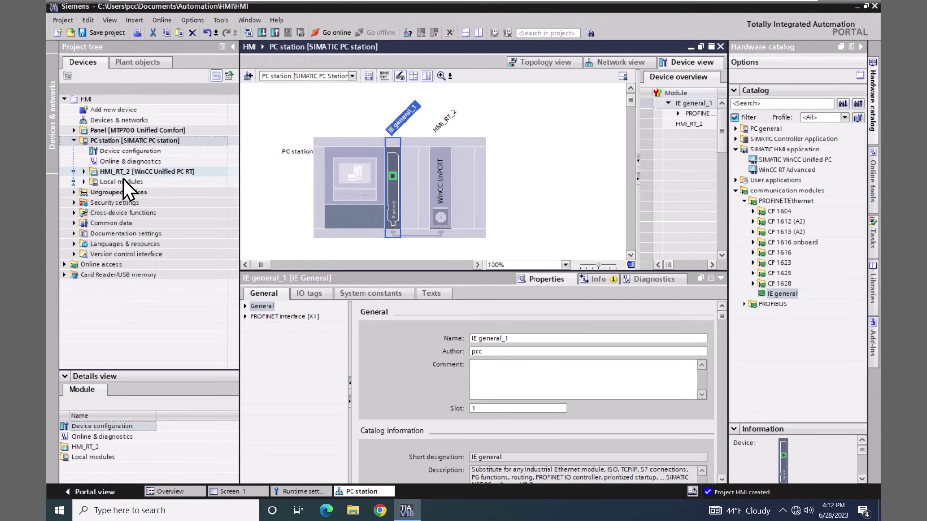
# - Add a new screen to the PC station's WinCC Unified PC runtime
pyautogui.click(83, 172)
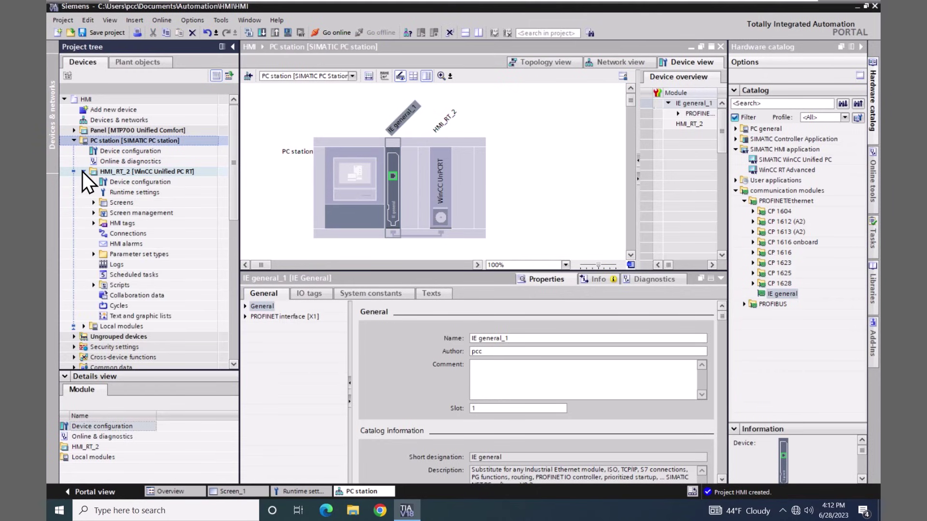
pyautogui.click(92, 202)
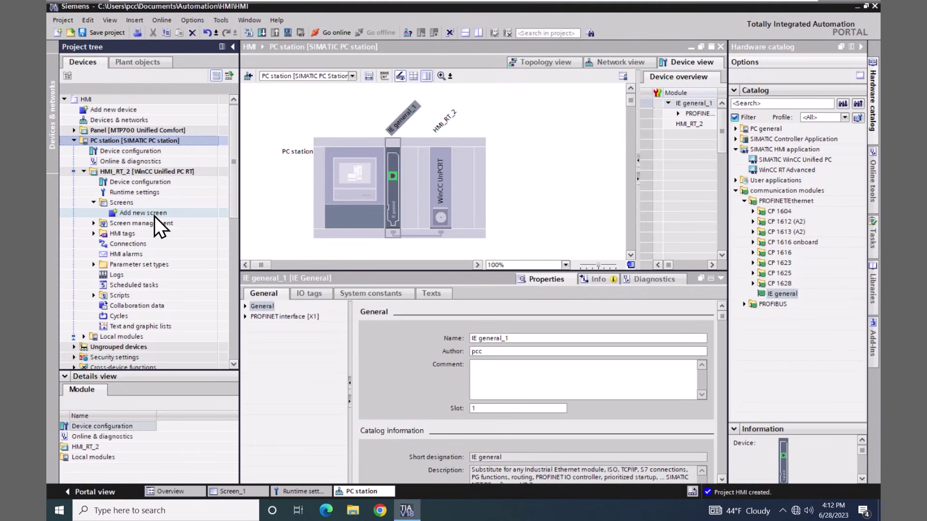
pyautogui.doubleClick(116, 213)
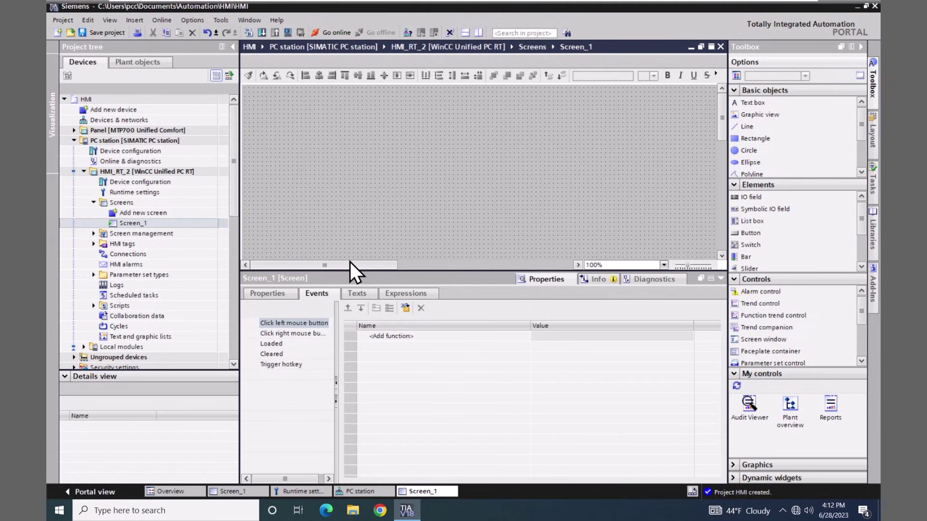
# - Deactivate encrypted transfer in the WinCC Unified PC's general runtime settings, review the screen settings, and collapse the PC station in the project tree
pyautogui.doubleClick(123, 191)
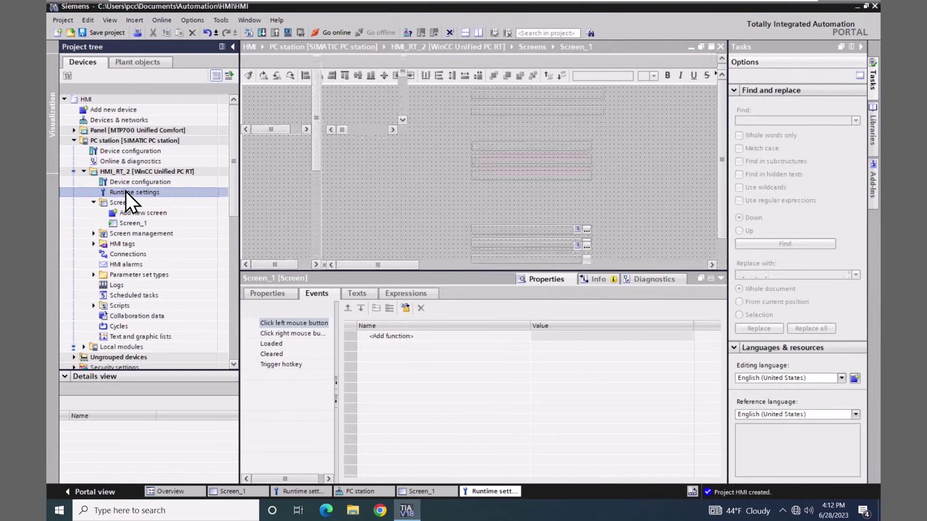
pyautogui.click(476, 149)
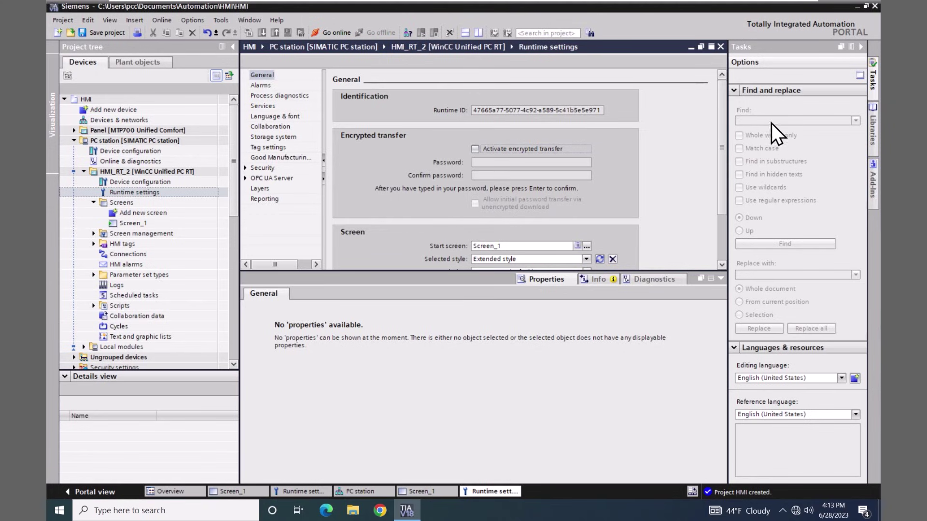
pyautogui.moveTo(722, 149); pyautogui.dragTo(719, 179)
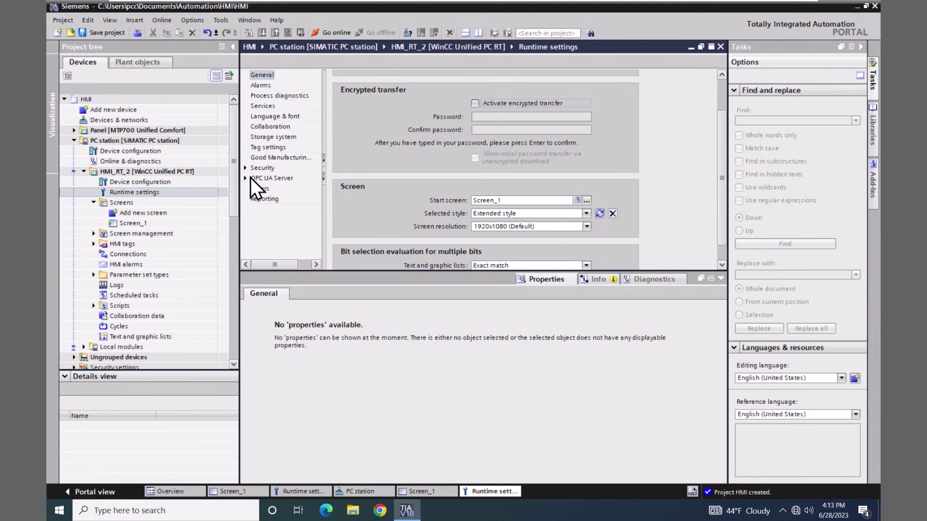
pyautogui.click(85, 172)
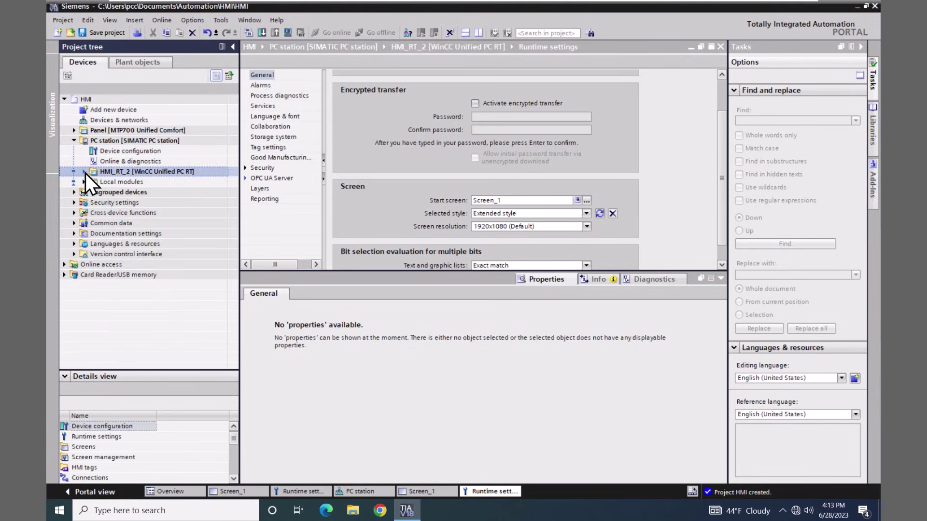
pyautogui.click(73, 140)
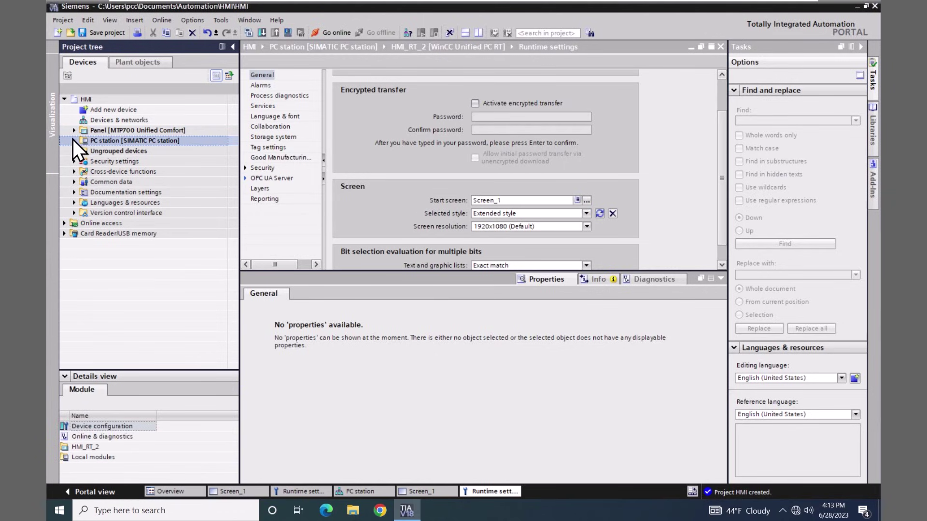